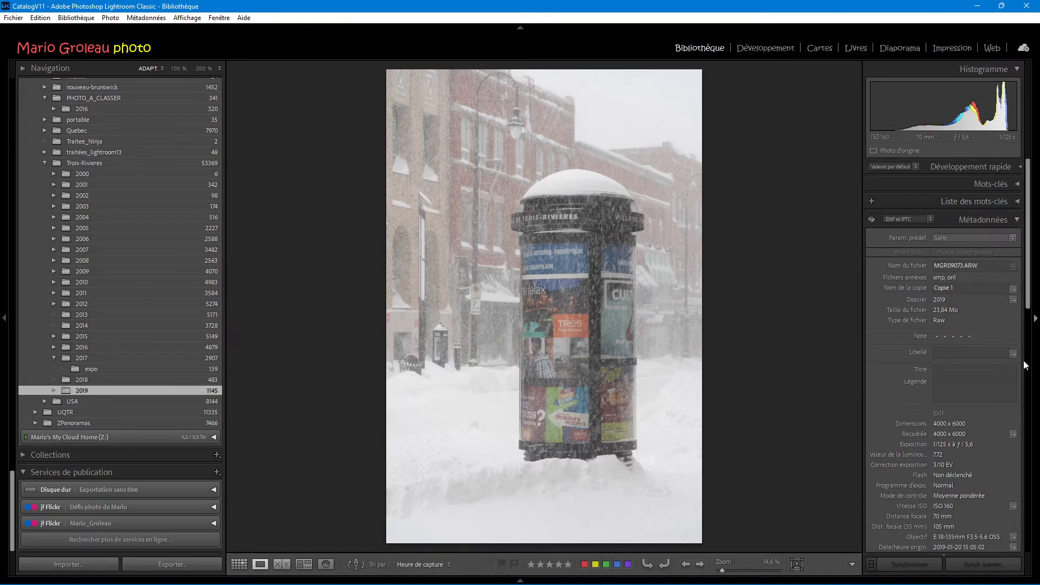
- Enter 'Colonne informative' as the photo's title
{"action": "left_click", "coordinate": [963, 374]}
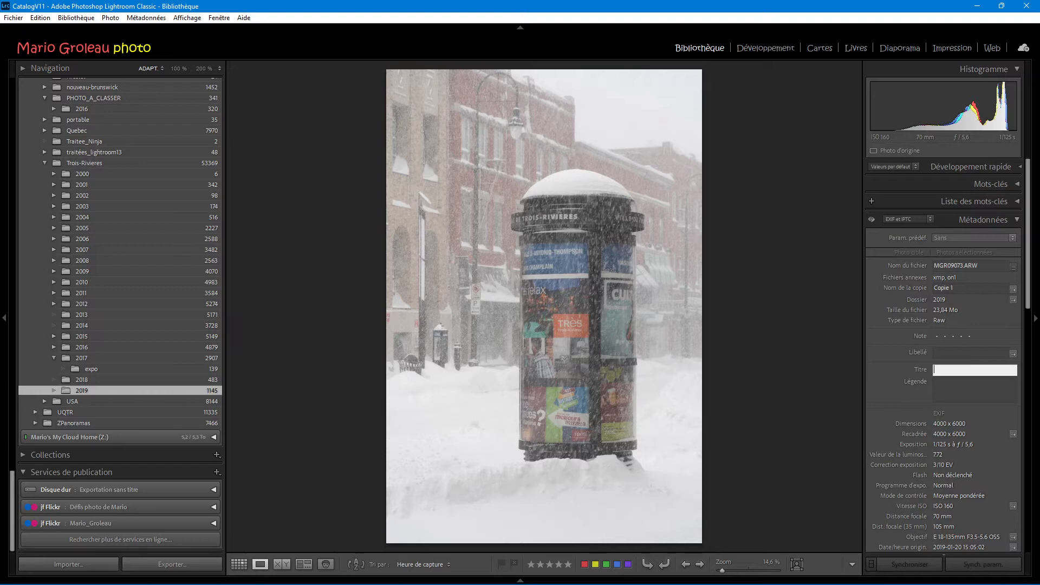
{"action": "type", "text": "Colonne informative"}
{"action": "key", "text": "Tab"}
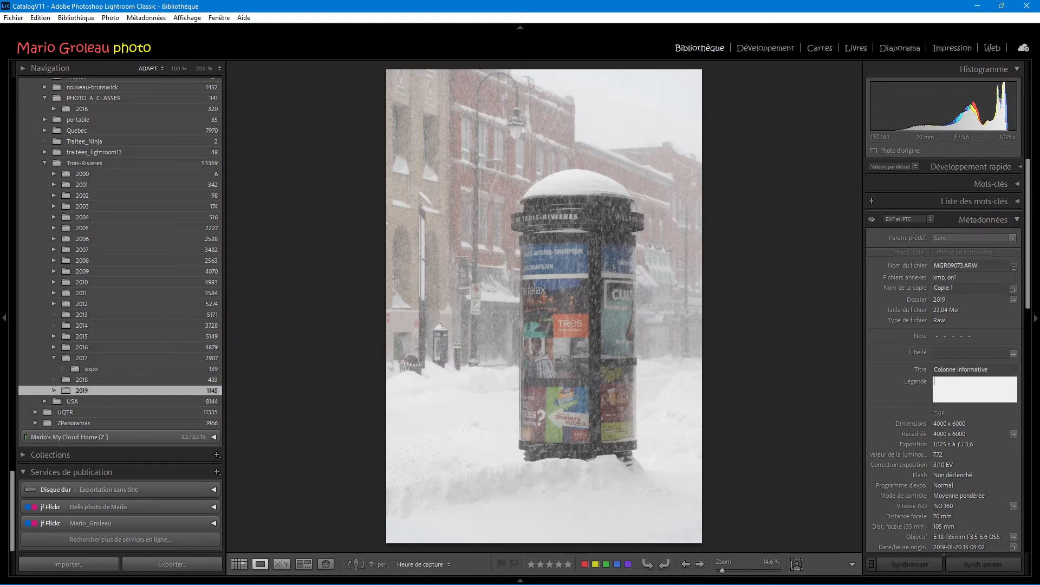
- Set the caption to 'Colonne informative - ' followed by the photographer's name
{"action": "left_click", "coordinate": [1007, 370]}
{"action": "key", "text": "ctrl+c"}
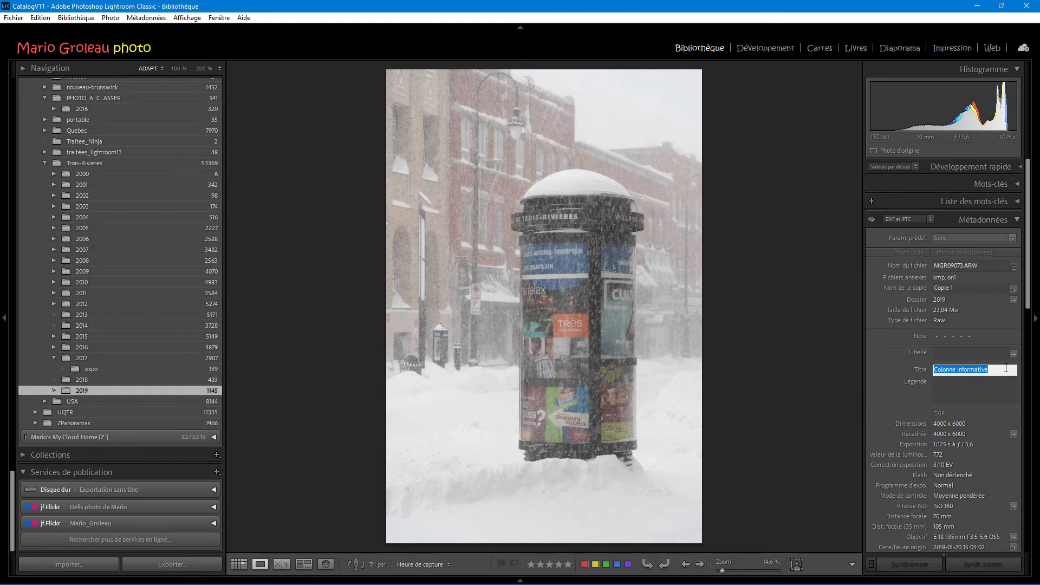
{"action": "left_click", "coordinate": [965, 386]}
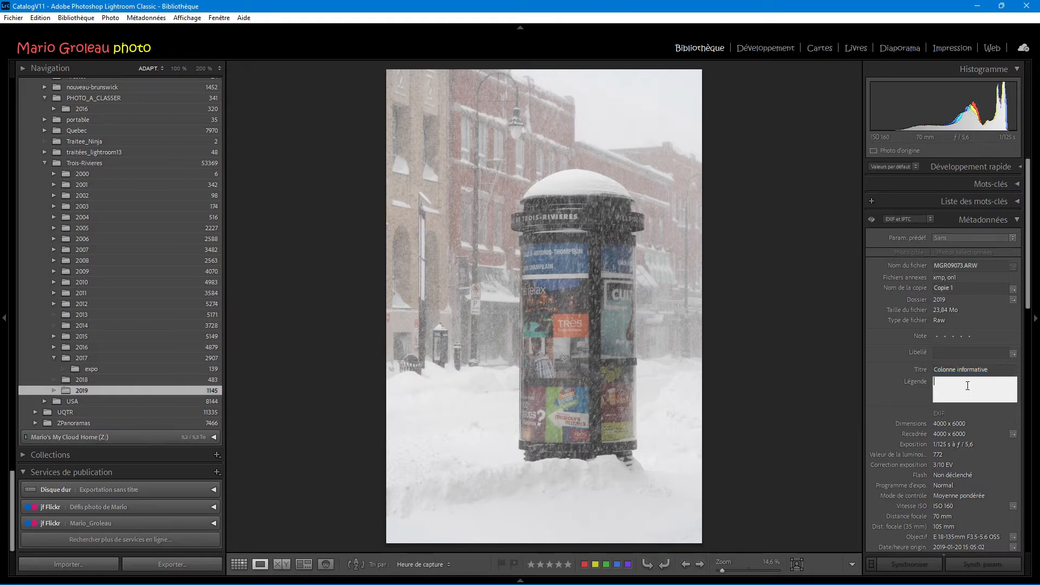
{"action": "key", "text": "ctrl+v"}
{"action": "key", "text": "Return"}
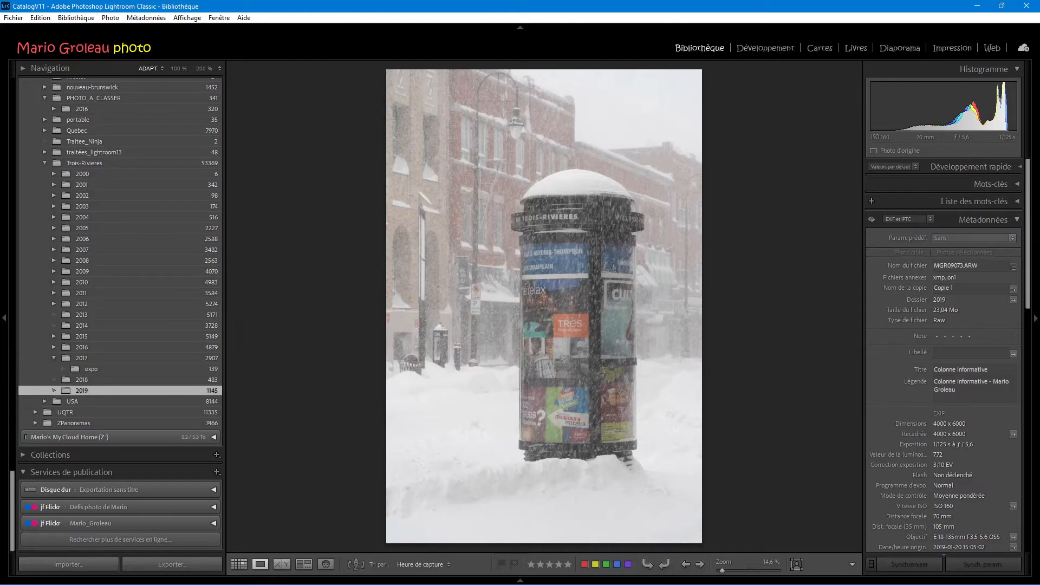
{"action": "scroll", "coordinate": [902, 403], "scroll_direction": "down", "scroll_amount": 3}
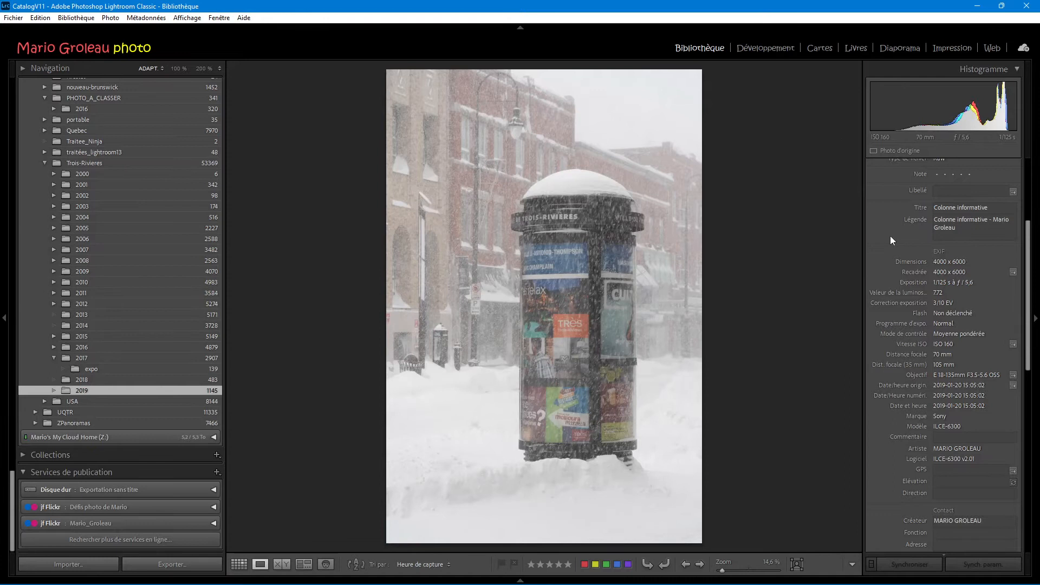
{"action": "scroll", "coordinate": [891, 237], "scroll_direction": "up", "scroll_amount": 3}
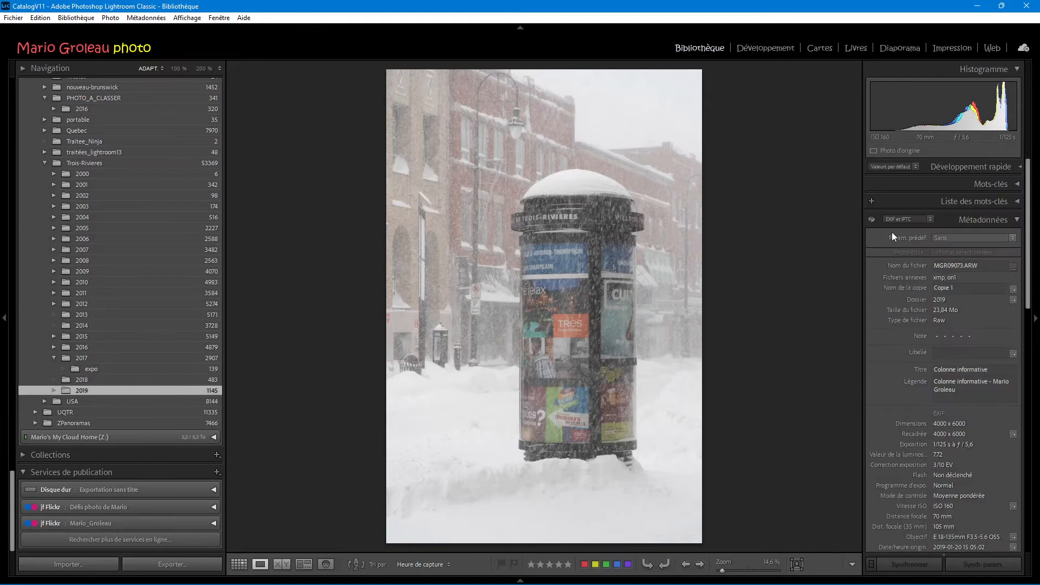
- Switch to the Develop module and bring up the Crop Overlay tool
{"action": "left_click", "coordinate": [768, 50]}
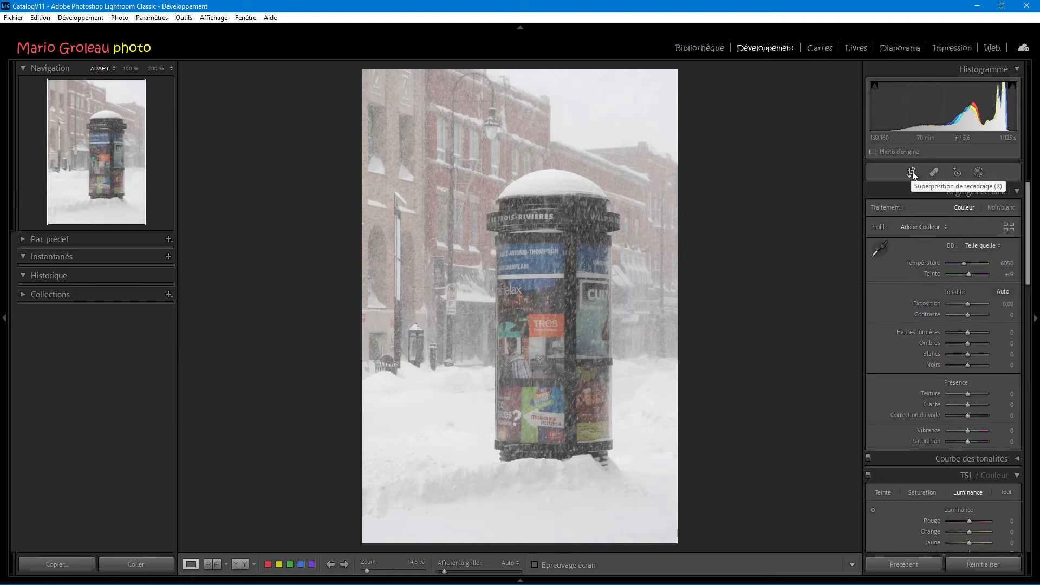
{"action": "left_click", "coordinate": [912, 173]}
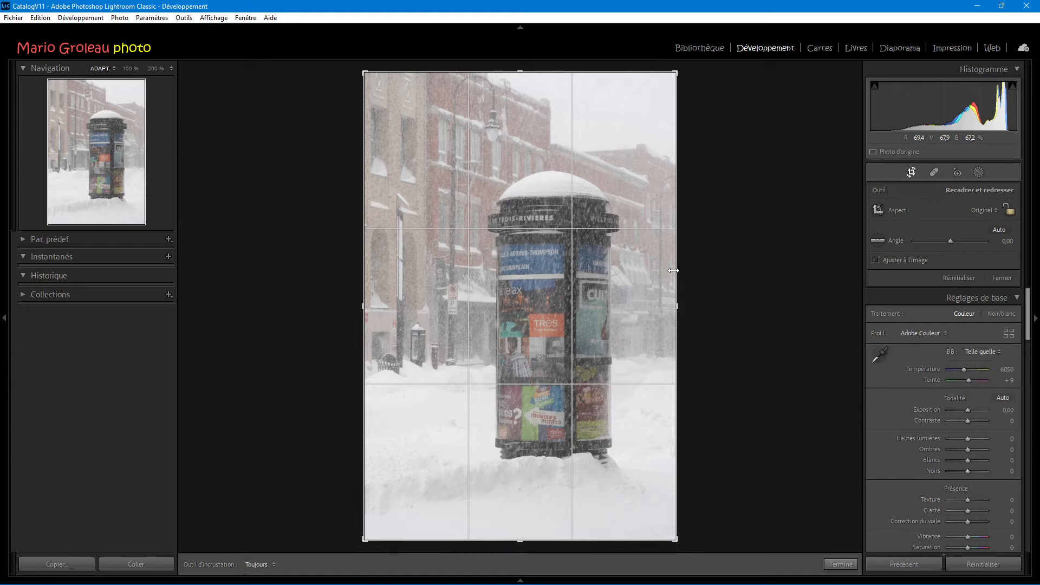
- Lock the crop to a custom 11 x 14 aspect ratio
{"action": "left_click", "coordinate": [879, 213]}
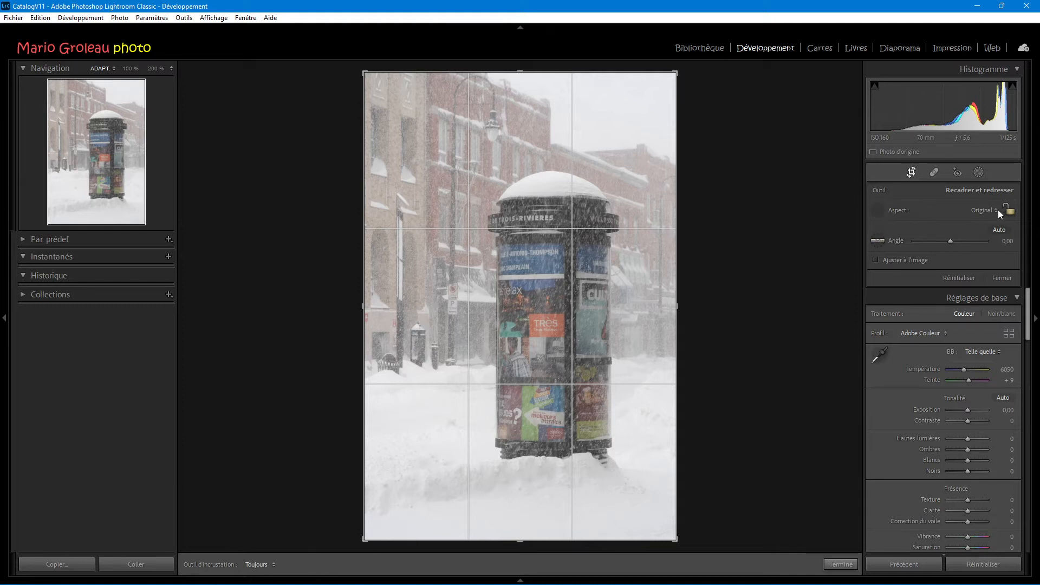
{"action": "left_click", "coordinate": [879, 210]}
{"action": "left_click", "coordinate": [984, 210]}
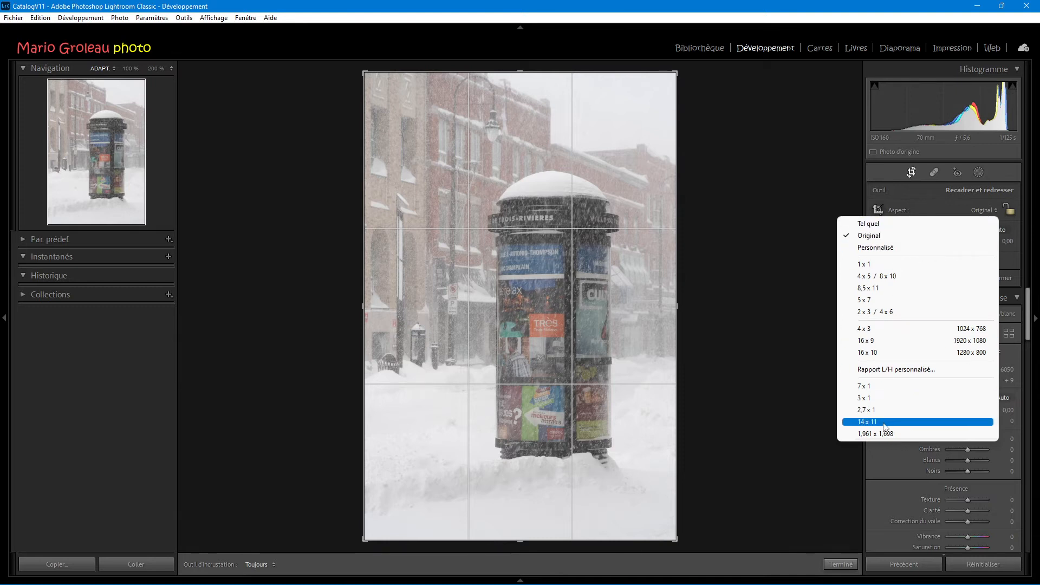
{"action": "left_click", "coordinate": [911, 370]}
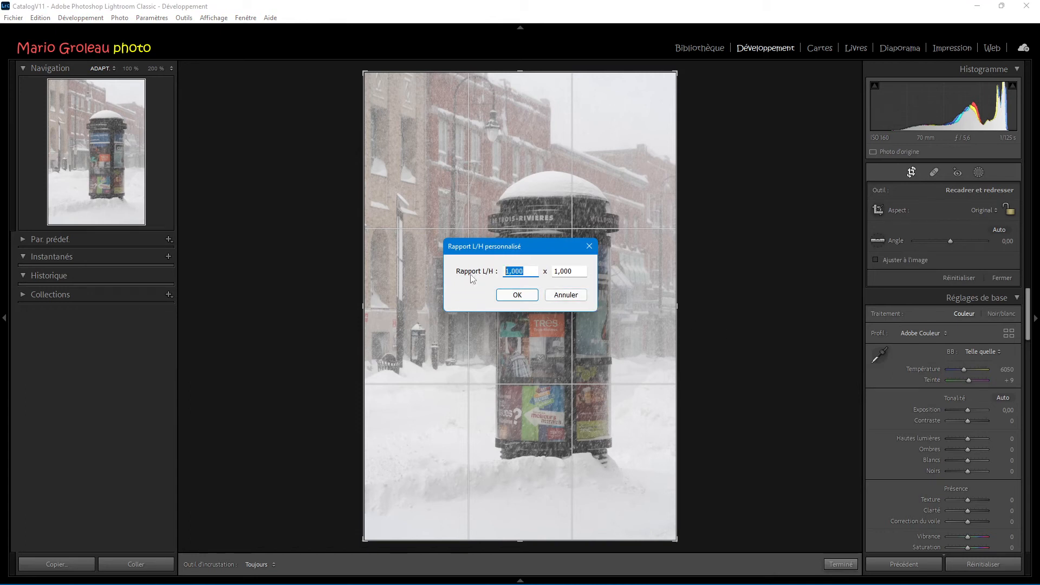
{"action": "type", "text": "11"}
{"action": "key", "text": "Tab"}
{"action": "type", "text": "15"}
{"action": "key", "text": "BackSpace"}
{"action": "type", "text": "4"}
{"action": "key", "text": "Tab"}
{"action": "left_click", "coordinate": [518, 296]}
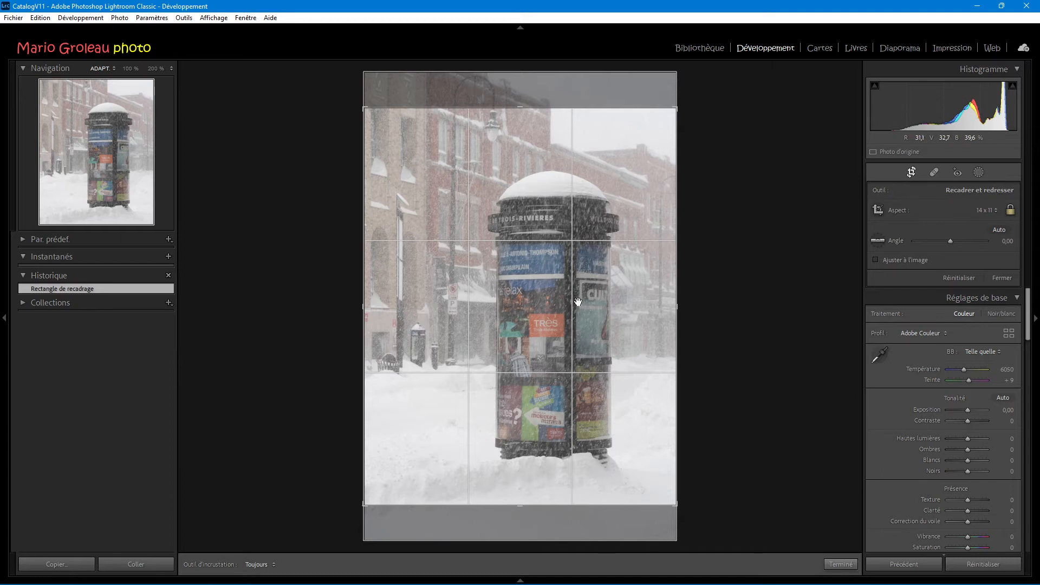
- Tighten the crop around the advertising column, reposition the photo, and commit the crop
{"action": "left_click_drag", "start_coordinate": [364, 504], "coordinate": [377, 491]}
{"action": "left_click_drag", "start_coordinate": [517, 462], "coordinate": [539, 437]}
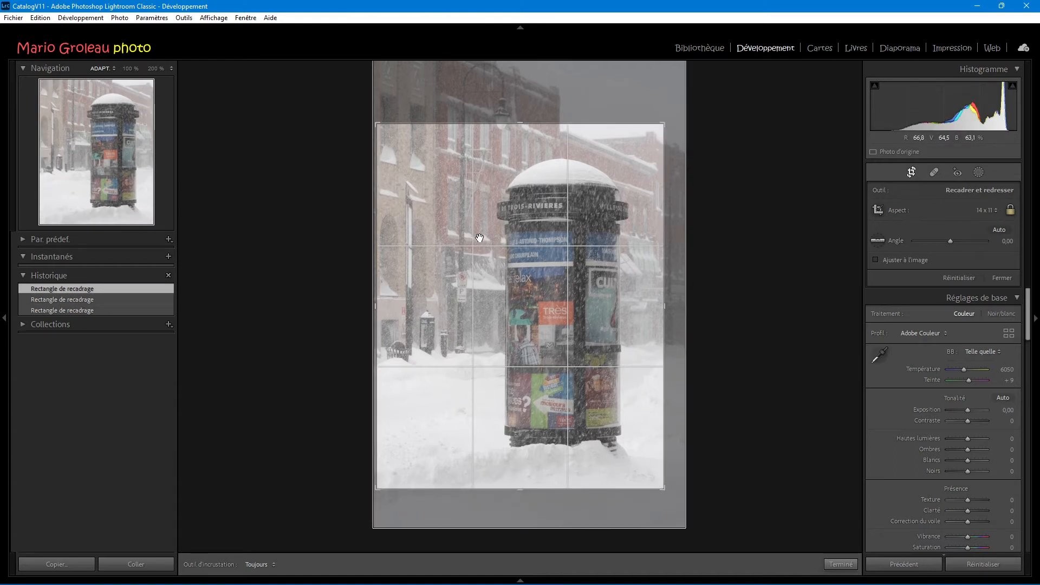
{"action": "left_click", "coordinate": [844, 565]}
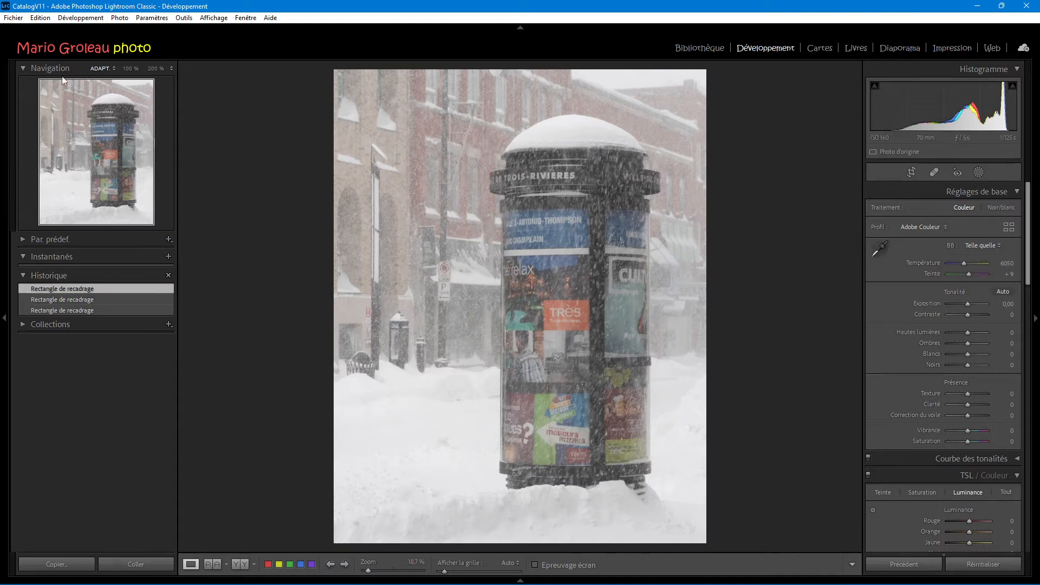
- Open the Export dialog and collapse the DEFIS preset folder in the preset list
{"action": "left_click", "coordinate": [16, 18]}
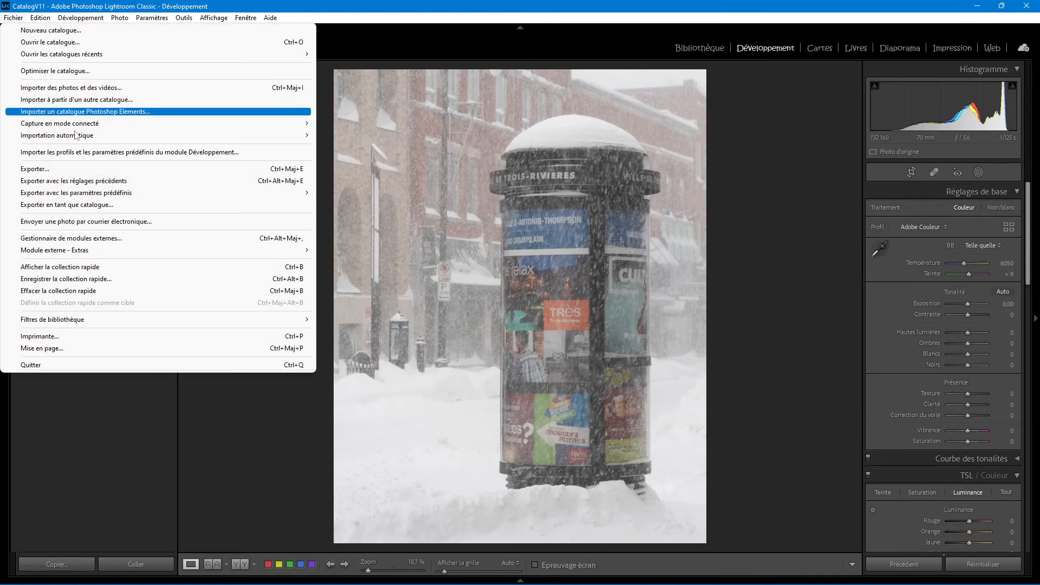
{"action": "left_click", "coordinate": [92, 171]}
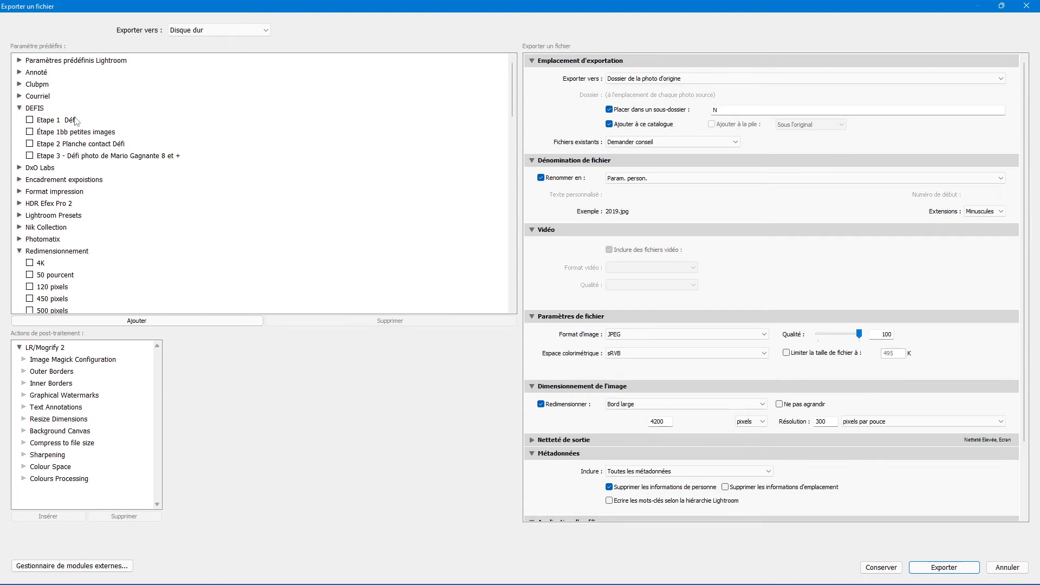
{"action": "left_click", "coordinate": [18, 107]}
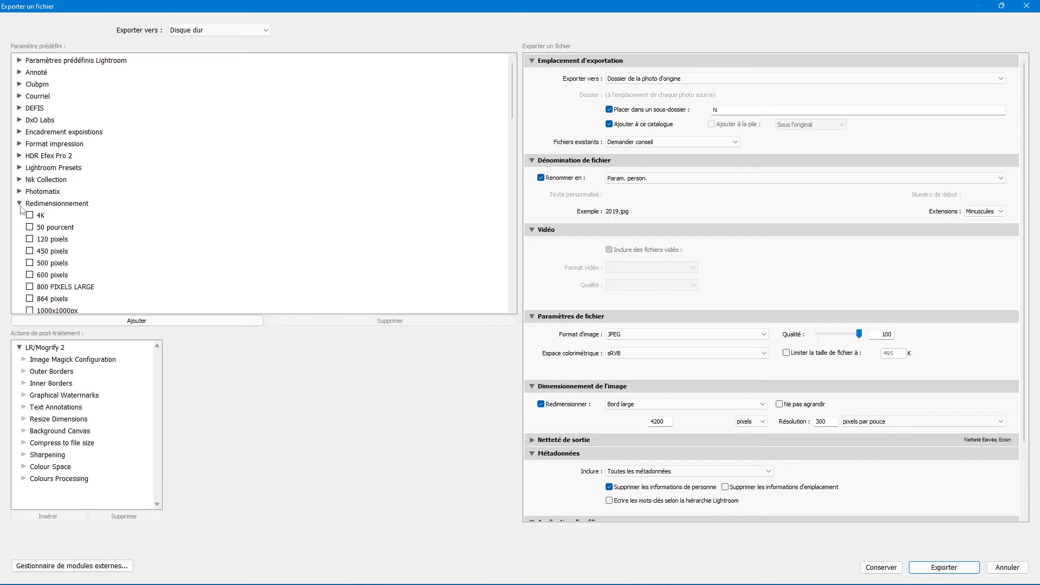
{"action": "scroll", "coordinate": [123, 208], "scroll_direction": "down", "scroll_amount": 8}
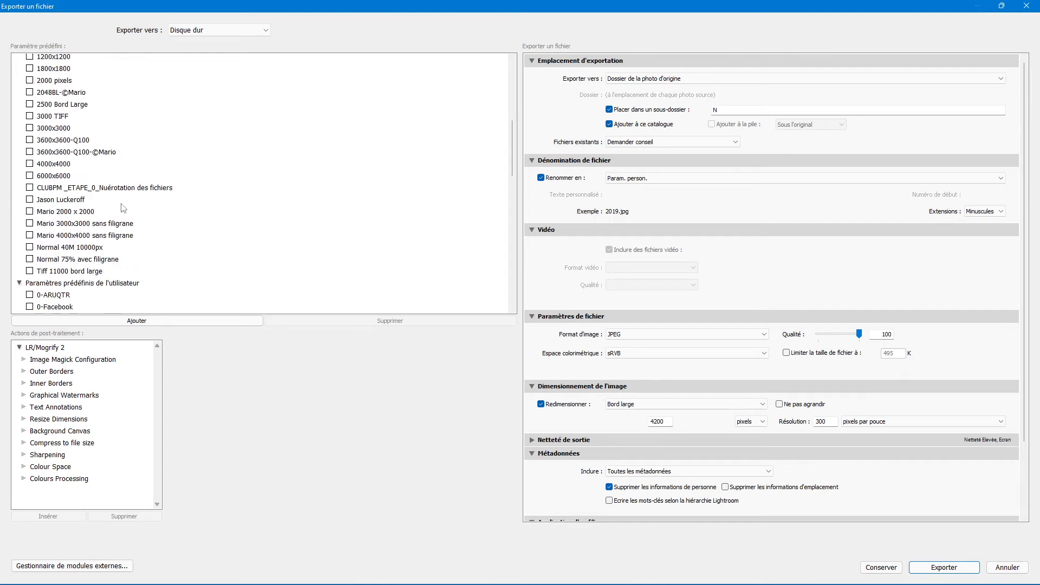
{"action": "scroll", "coordinate": [123, 208], "scroll_direction": "down", "scroll_amount": 15}
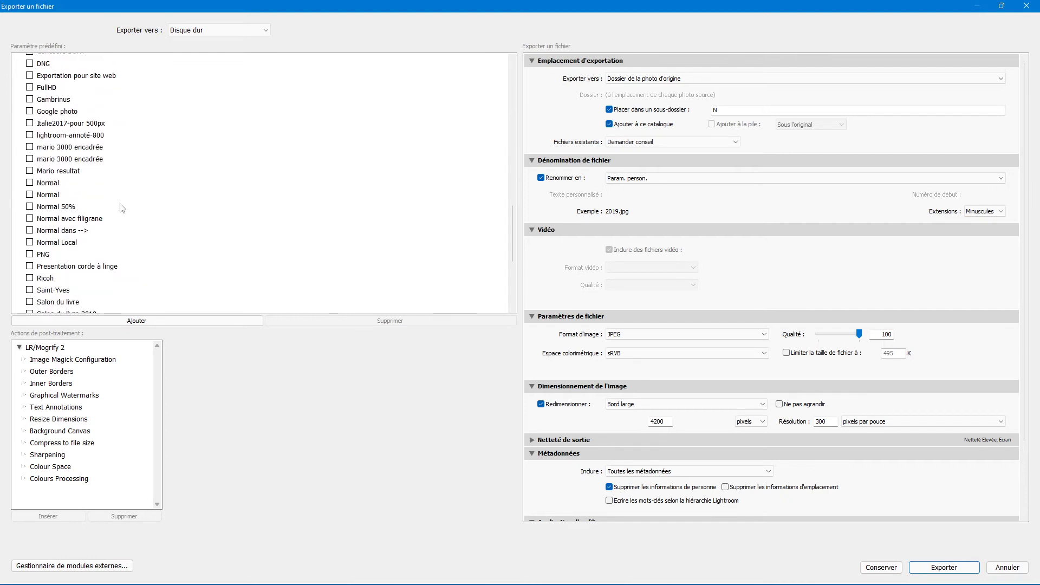
{"action": "scroll", "coordinate": [123, 208], "scroll_direction": "up", "scroll_amount": 12}
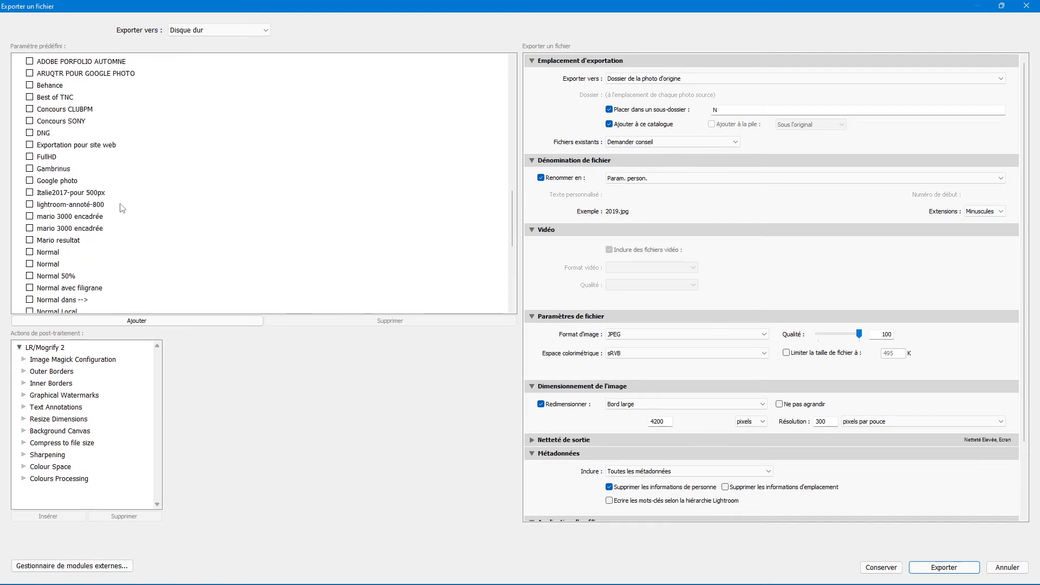
{"action": "scroll", "coordinate": [123, 208], "scroll_direction": "up", "scroll_amount": 7}
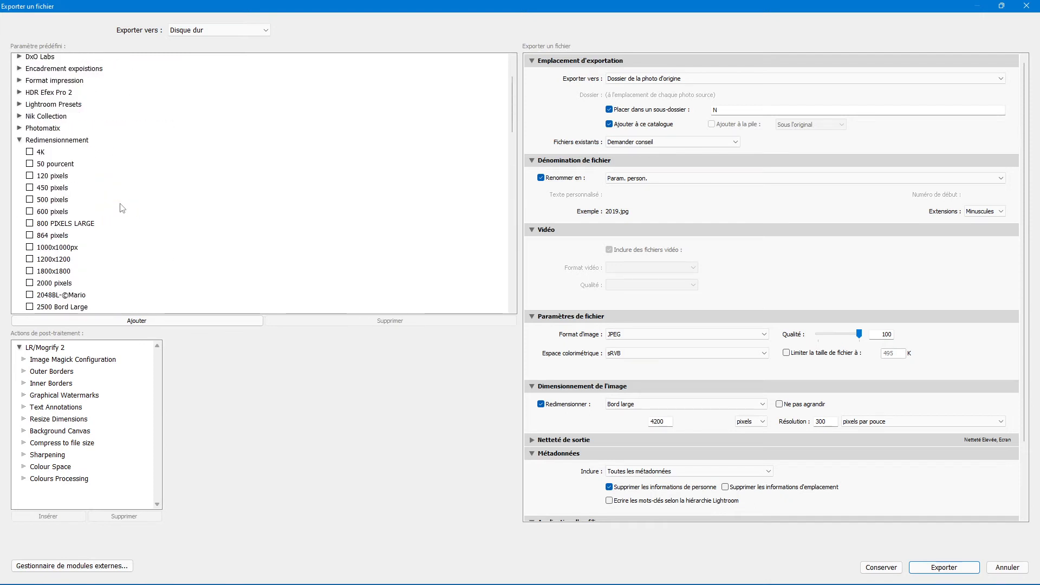
{"action": "scroll", "coordinate": [123, 209], "scroll_direction": "down", "scroll_amount": 4}
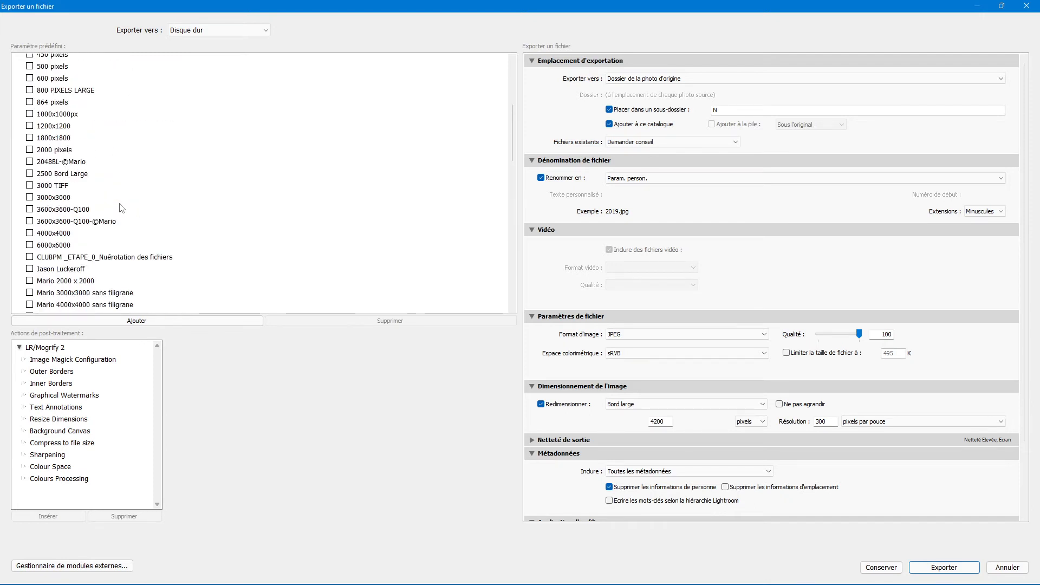
{"action": "scroll", "coordinate": [119, 205], "scroll_direction": "up", "scroll_amount": 6}
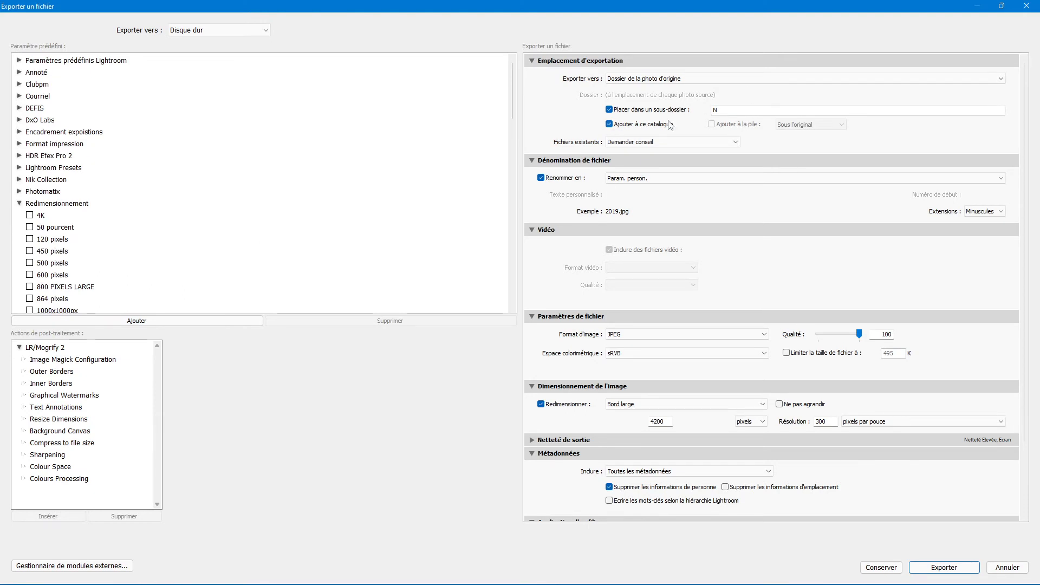
- Export into an '11x14' subfolder and keep the original file name
{"action": "left_click", "coordinate": [735, 108]}
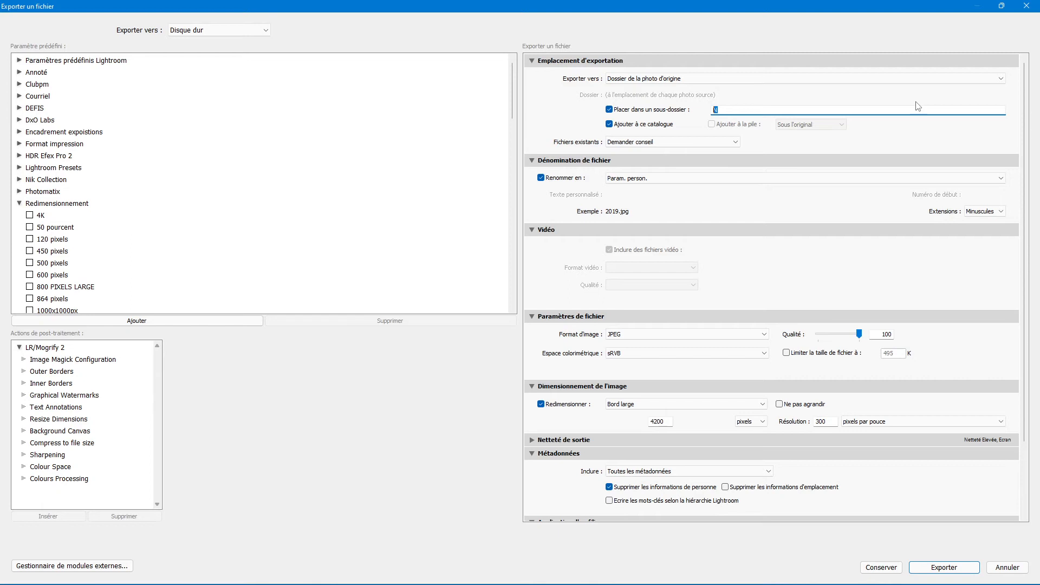
{"action": "type", "text": "11x14"}
{"action": "left_click", "coordinate": [540, 178]}
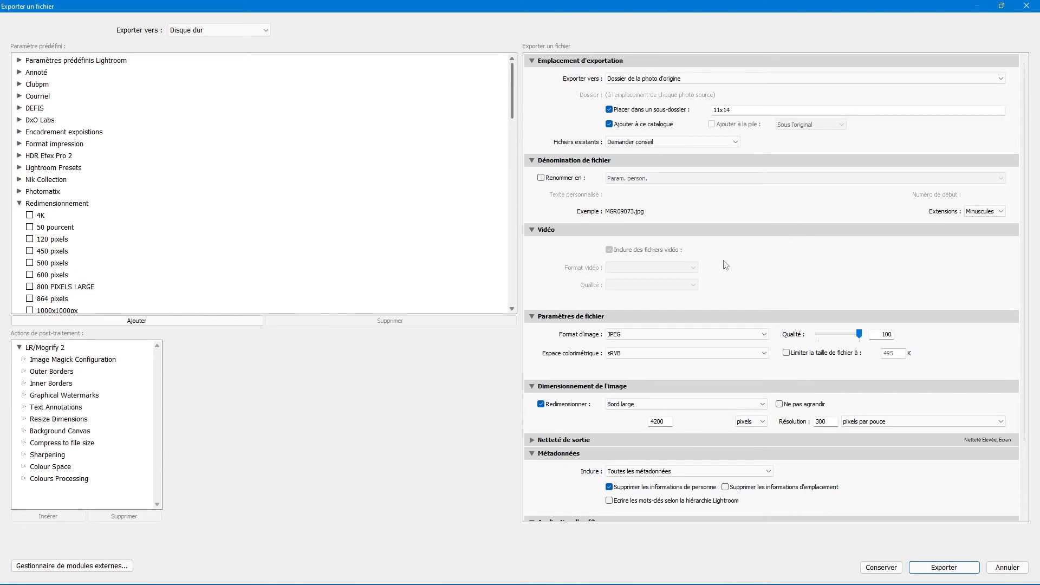
{"action": "scroll", "coordinate": [698, 247], "scroll_direction": "down", "scroll_amount": 3}
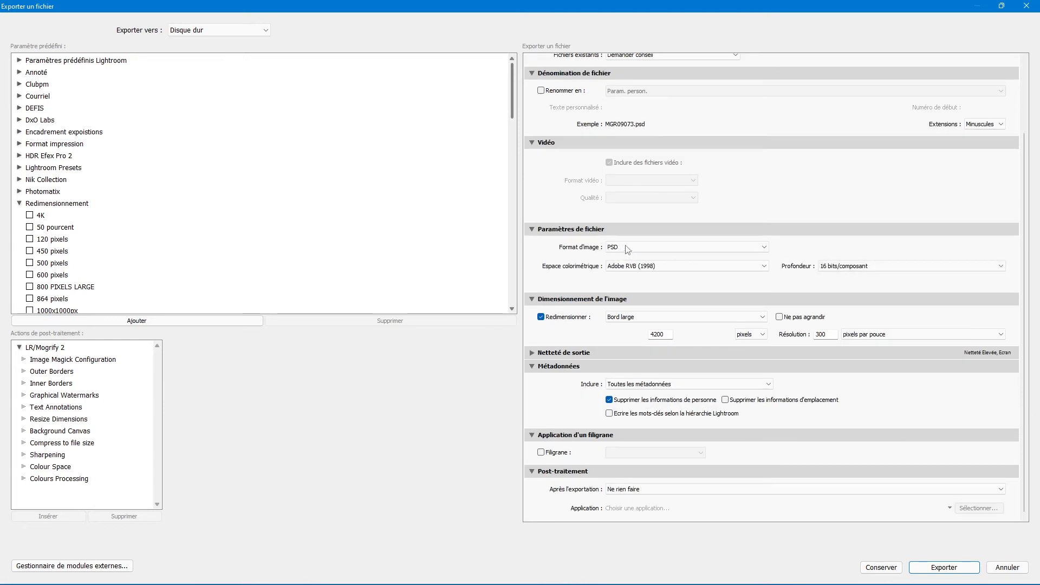
- Change the export image format from PSD to JPEG and select the 4200 pixel size value
{"action": "left_click", "coordinate": [648, 249]}
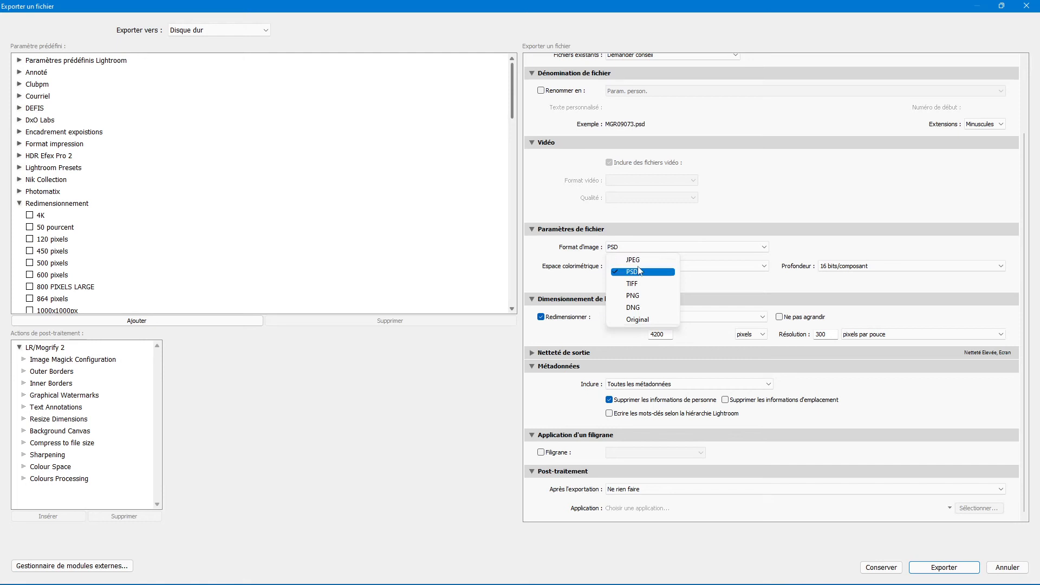
{"action": "left_click", "coordinate": [640, 260]}
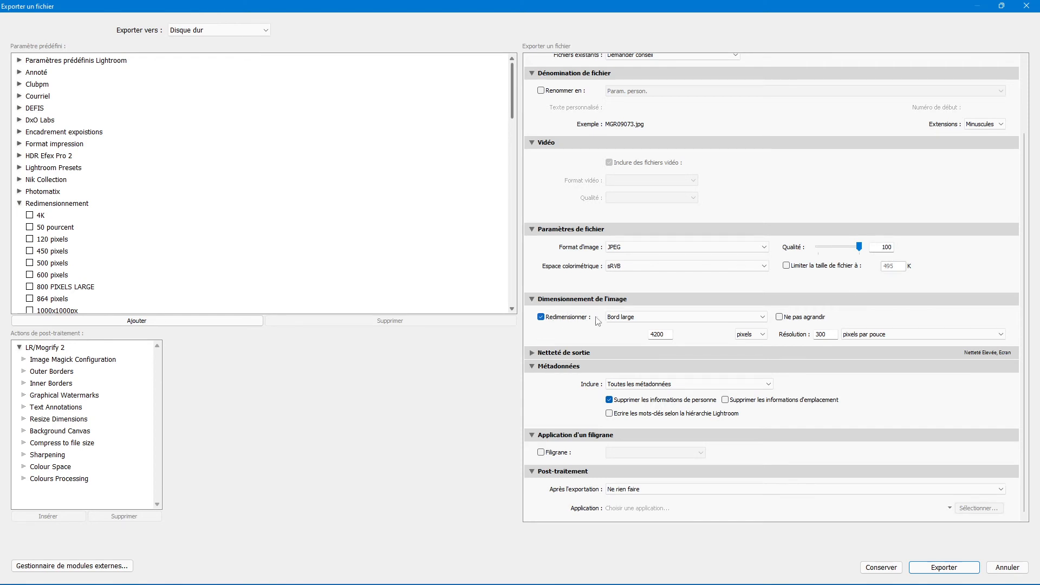
{"action": "left_click", "coordinate": [670, 335]}
- Set output sharpening to Matte Paper at Standard amount, then switch sharpening off
{"action": "left_click", "coordinate": [532, 355]}
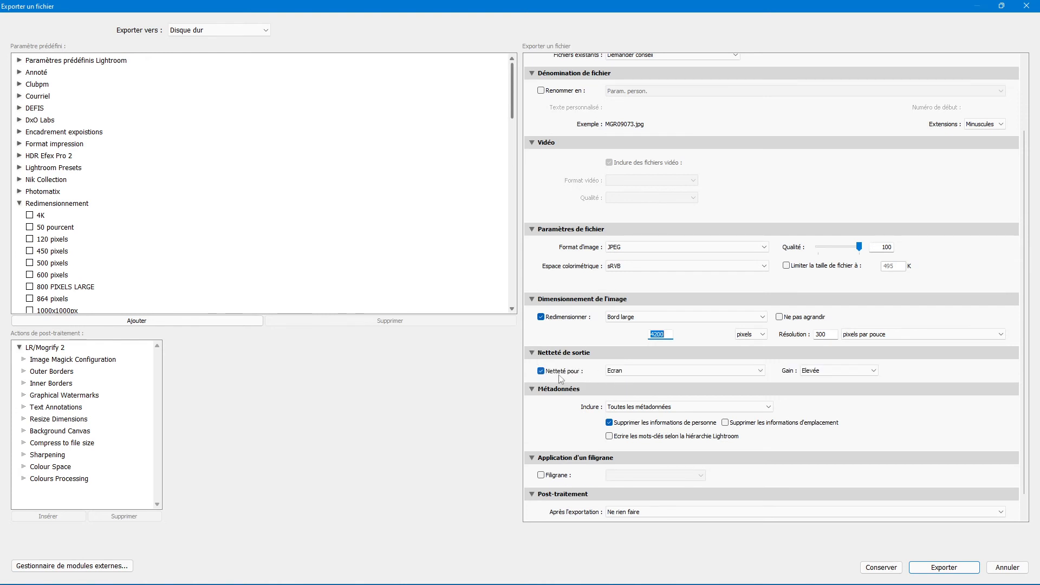
{"action": "left_click", "coordinate": [660, 373]}
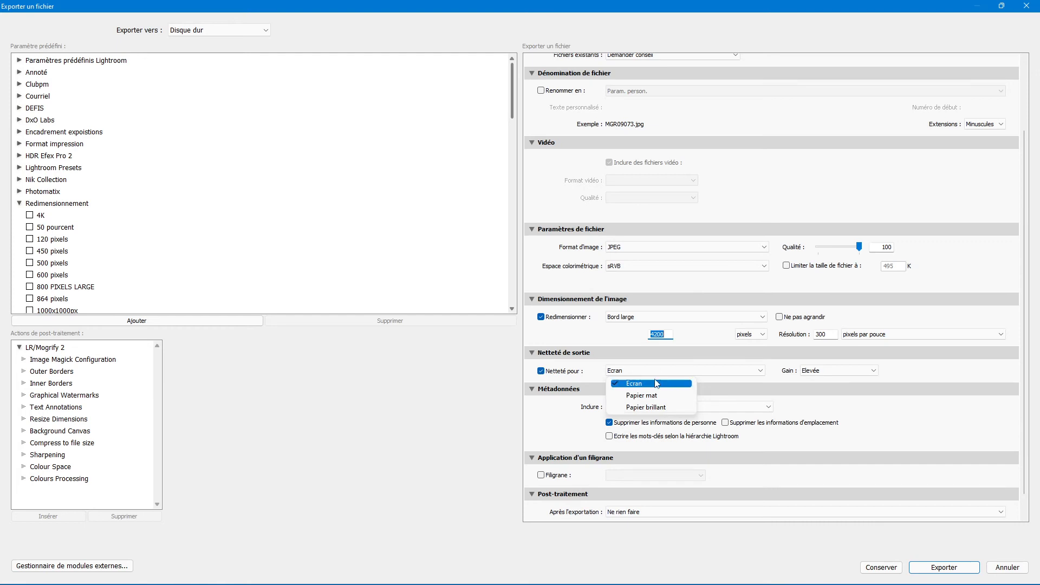
{"action": "left_click", "coordinate": [660, 397]}
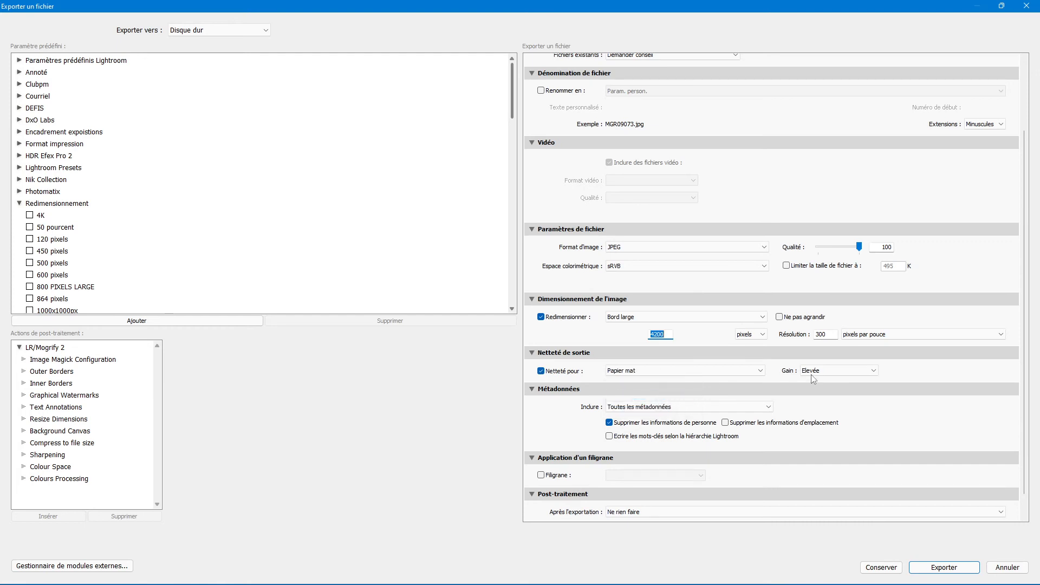
{"action": "left_click", "coordinate": [827, 372]}
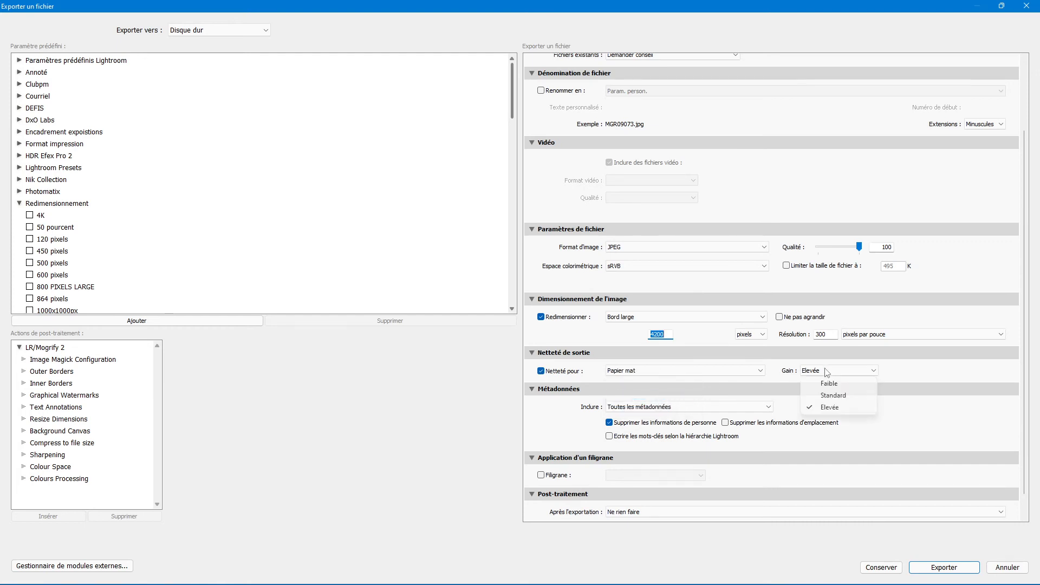
{"action": "left_click", "coordinate": [833, 396]}
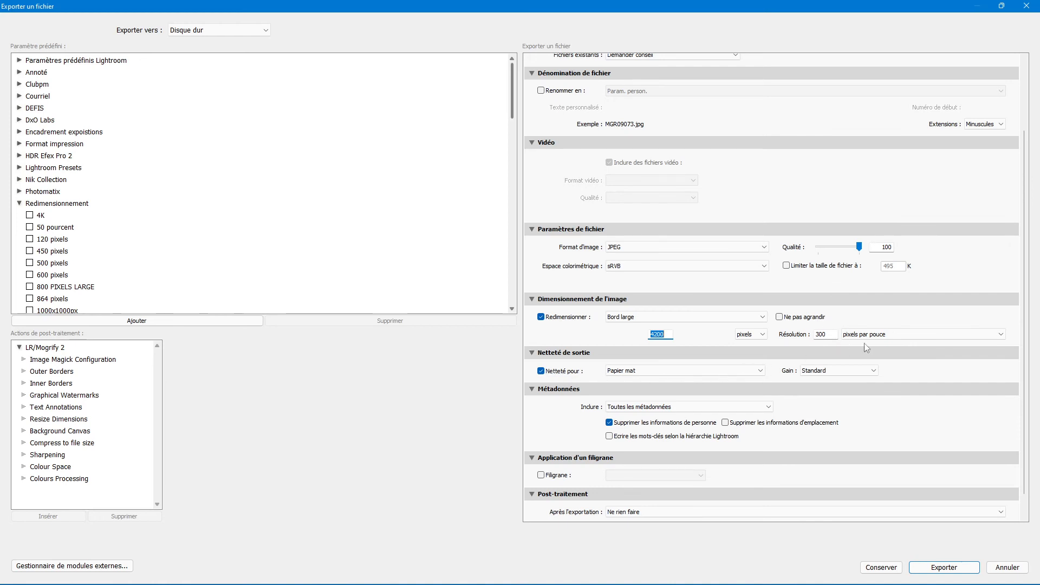
{"action": "left_click", "coordinate": [543, 372]}
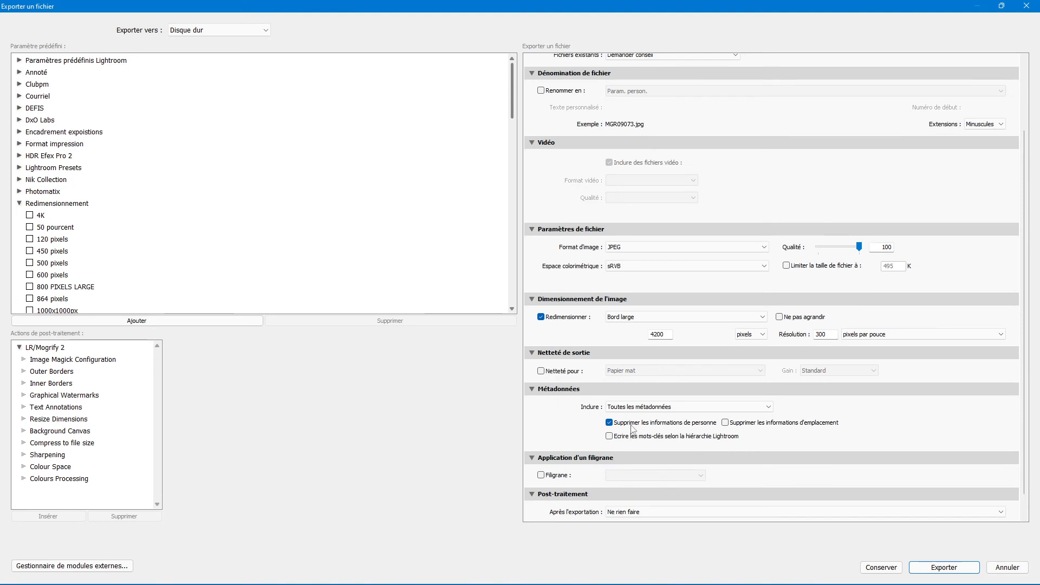
- Keep person info but remove location info from the exported metadata
{"action": "left_click", "coordinate": [670, 429]}
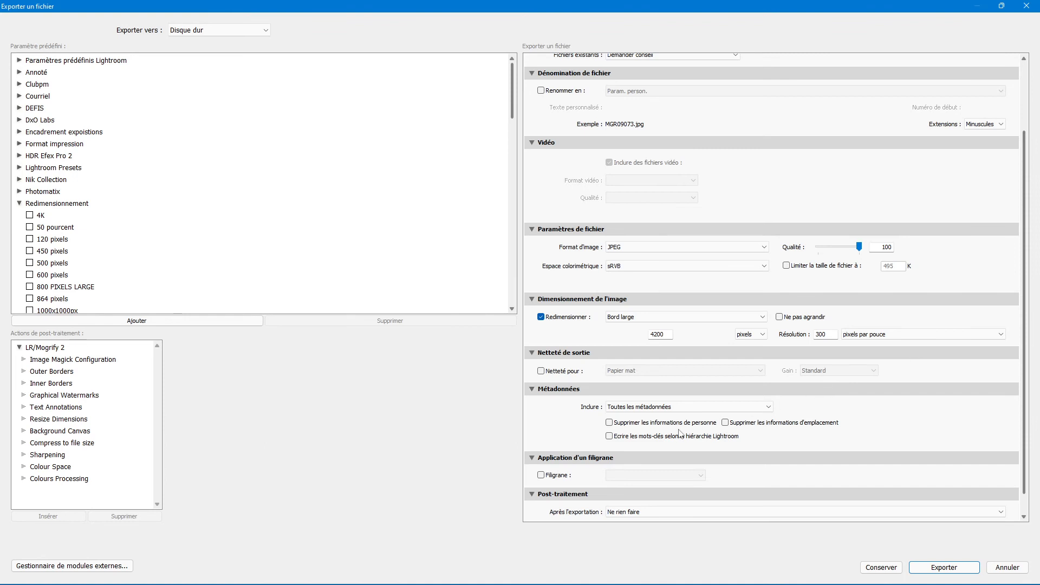
{"action": "left_click", "coordinate": [735, 426]}
{"action": "scroll", "coordinate": [645, 442], "scroll_direction": "down", "scroll_amount": 1}
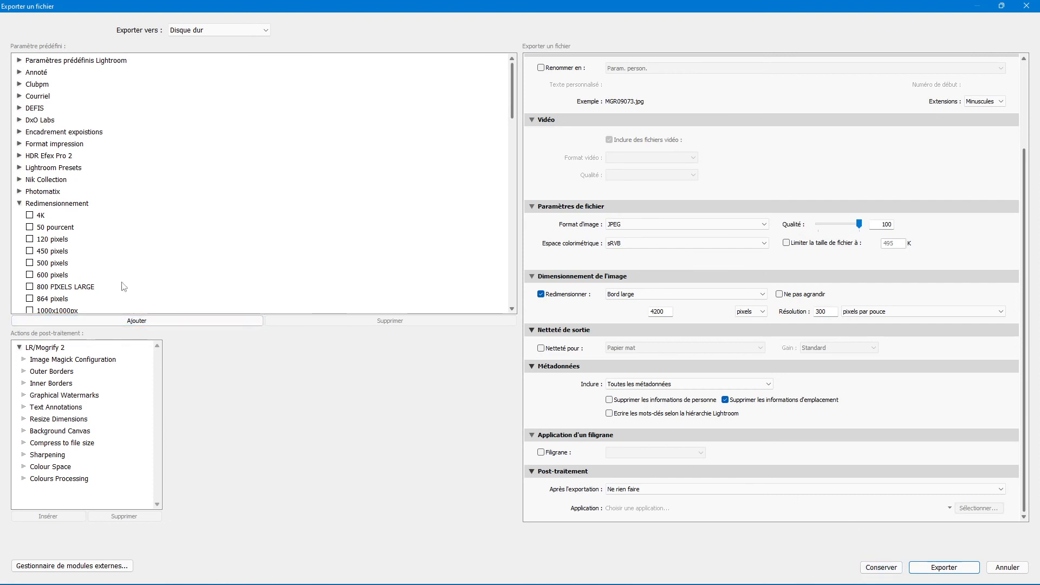
- Save the current export settings as preset '11x14po' in the Redimensionnement folder
{"action": "left_click", "coordinate": [143, 324]}
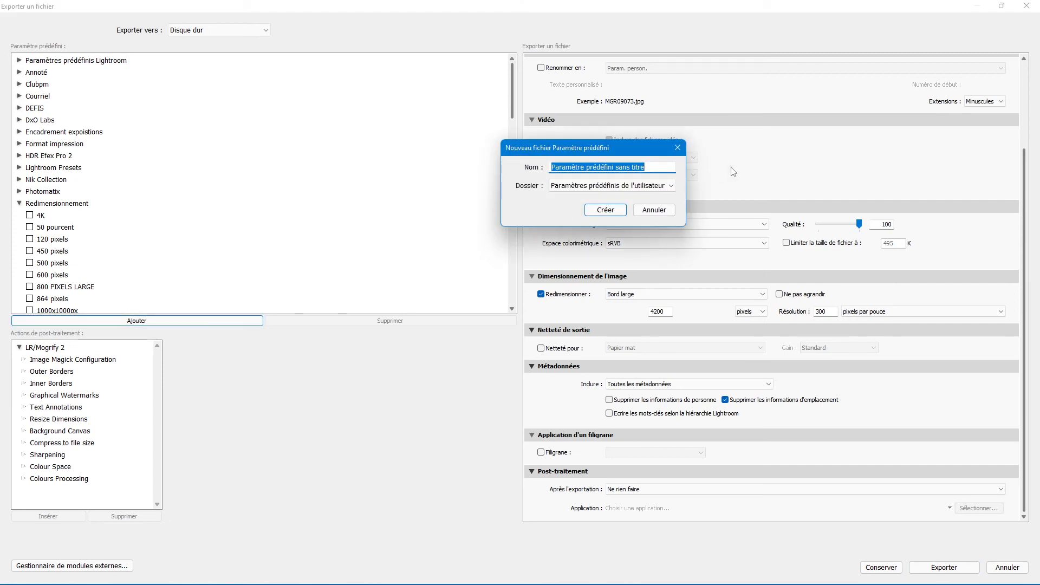
{"action": "type", "text": "S"}
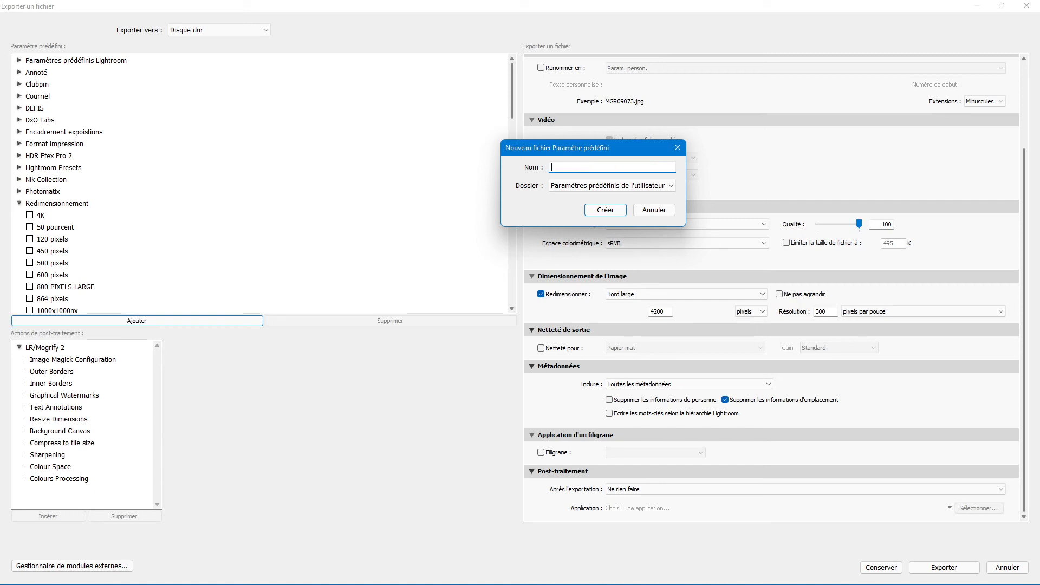
{"action": "type", "text": "11x14po"}
{"action": "left_click", "coordinate": [620, 187]}
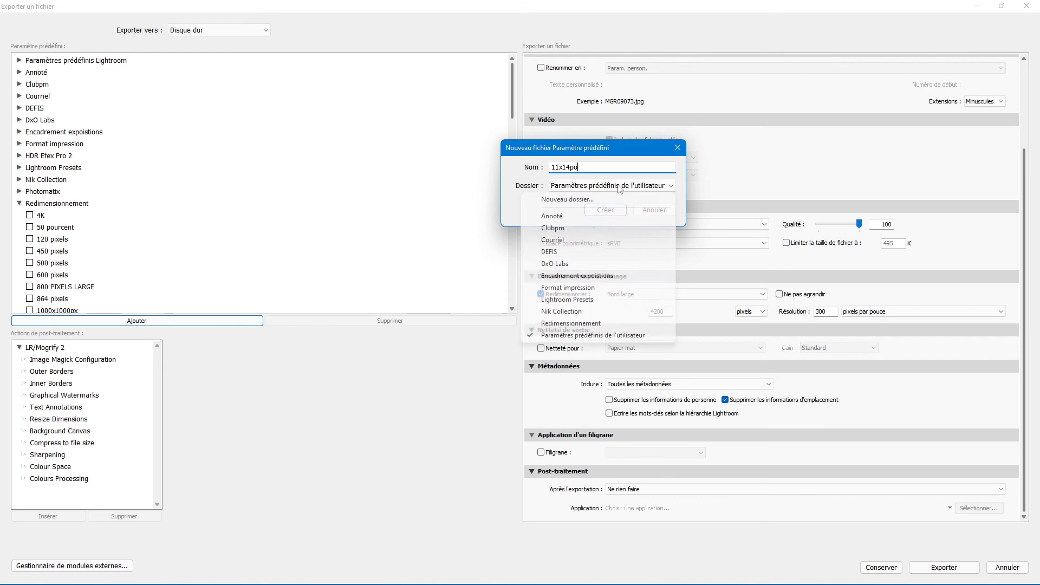
{"action": "left_click", "coordinate": [583, 325]}
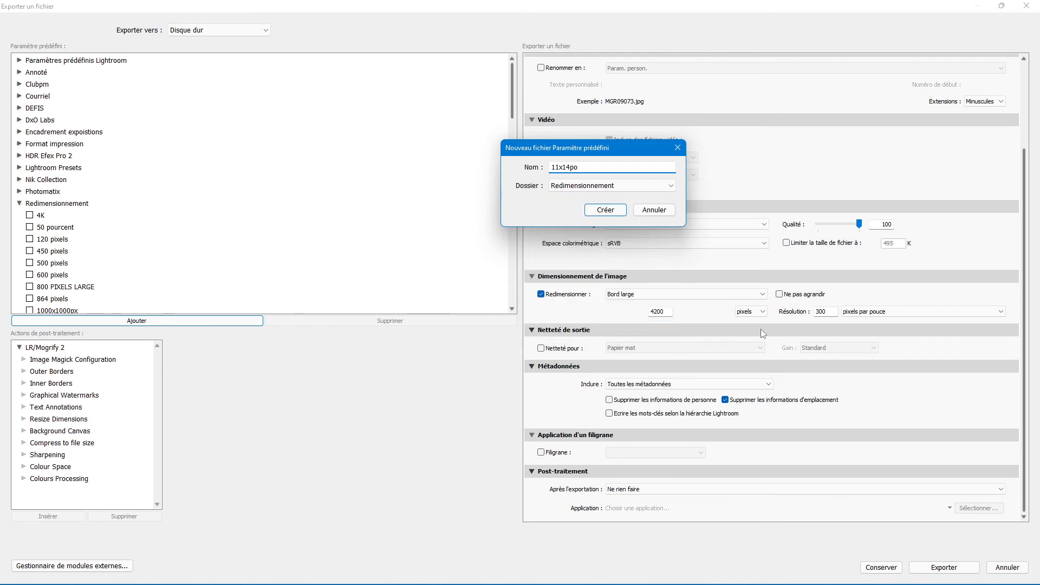
{"action": "left_click", "coordinate": [606, 210]}
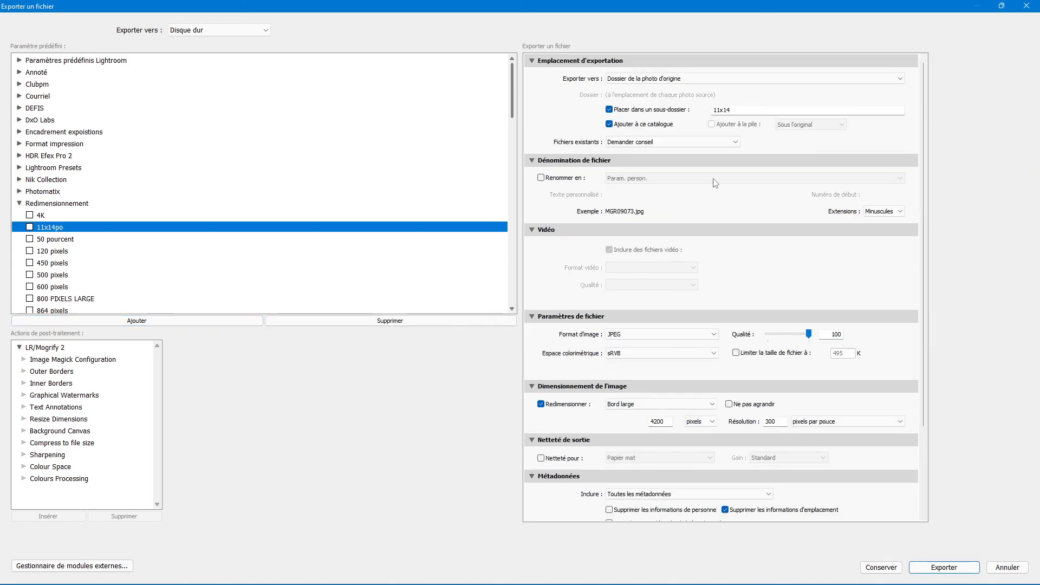
{"action": "scroll", "coordinate": [773, 291], "scroll_direction": "down", "scroll_amount": 3}
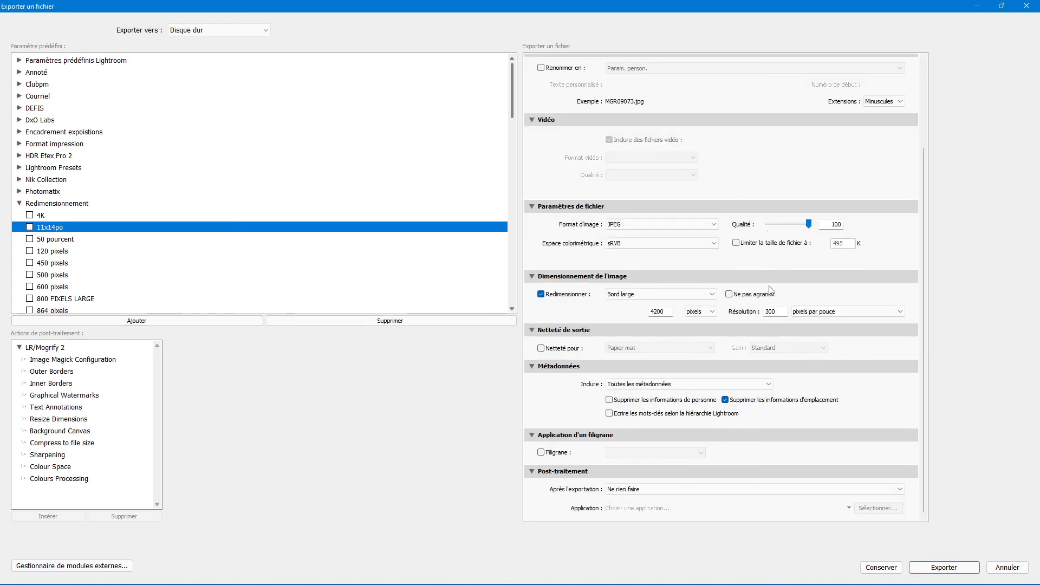
- Export the photo, then view the new 11x14 subfolder under 2019 in the Library
{"action": "left_click", "coordinate": [945, 568]}
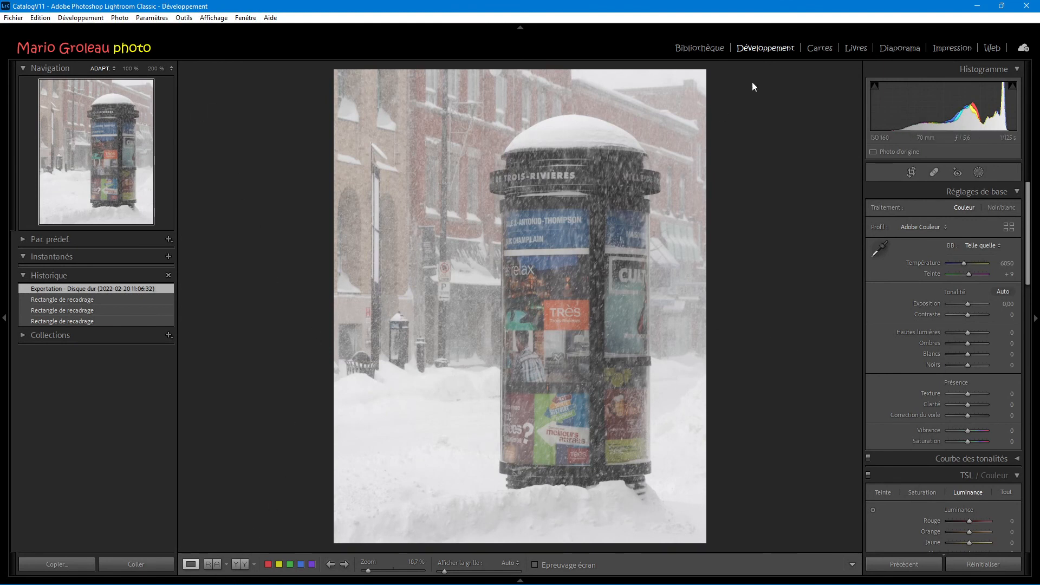
{"action": "left_click", "coordinate": [699, 48]}
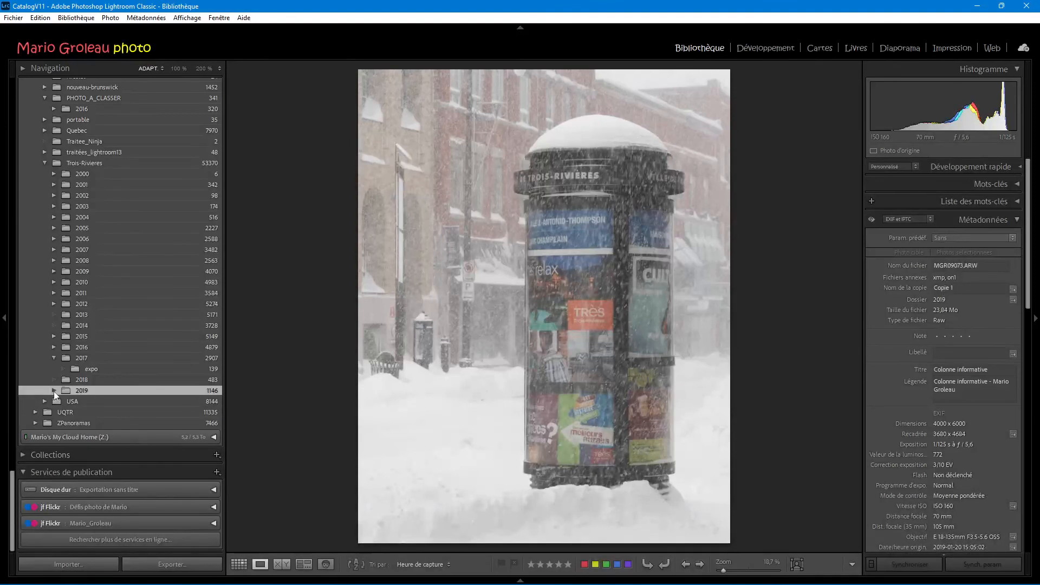
{"action": "left_click", "coordinate": [54, 391]}
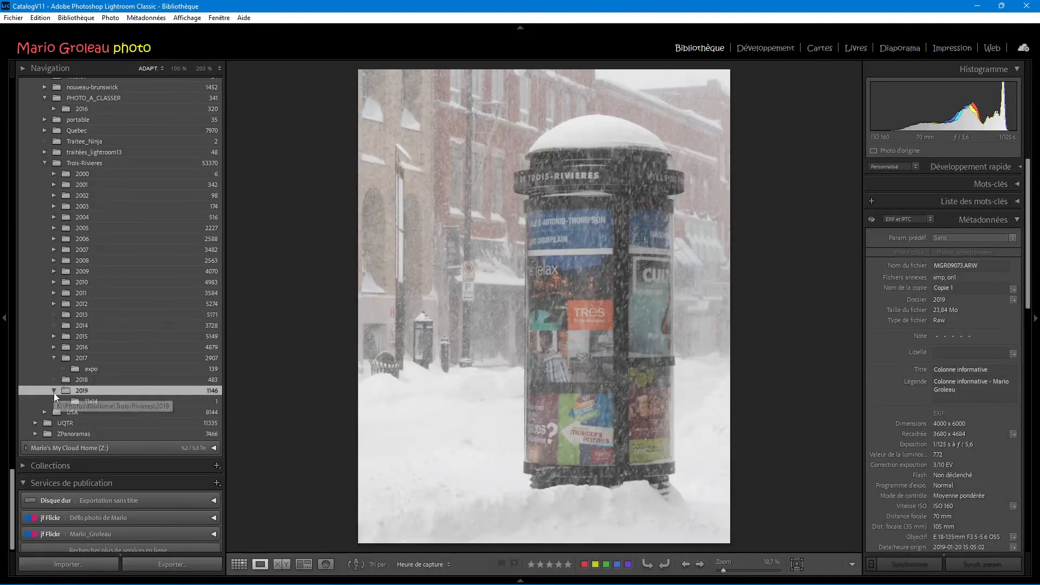
{"action": "left_click", "coordinate": [90, 401]}
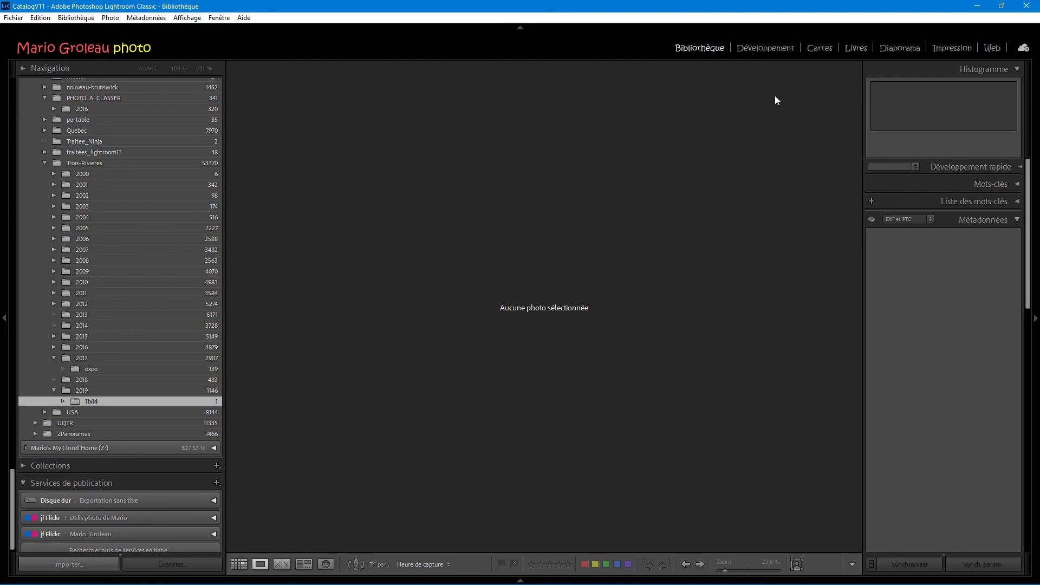
- Show the 11x14 folder as a grid with the Library Filter set to None, and open the exported JPEG
{"action": "left_click", "coordinate": [239, 564]}
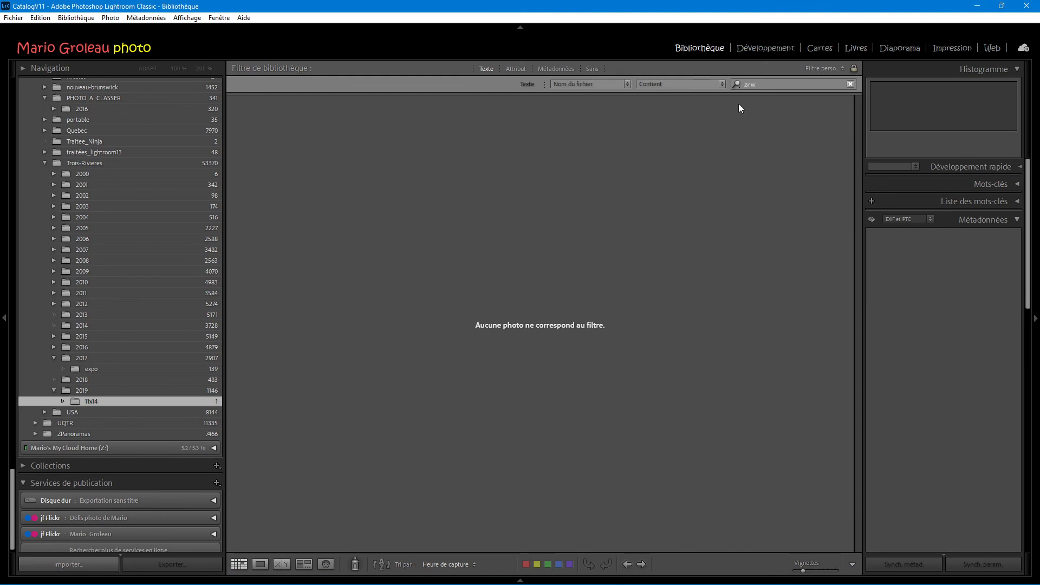
{"action": "left_click", "coordinate": [594, 68]}
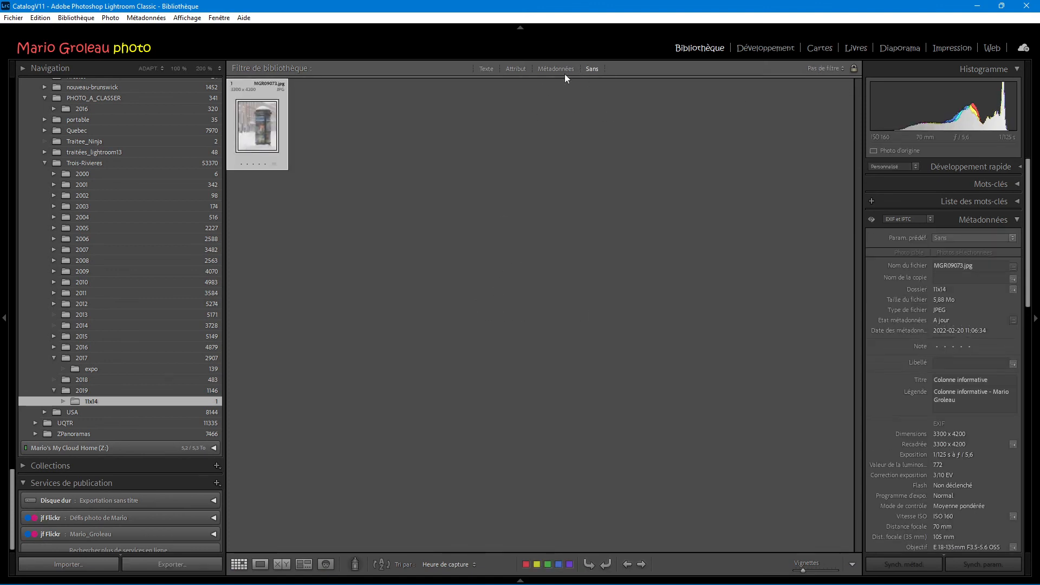
{"action": "double_click", "coordinate": [266, 149]}
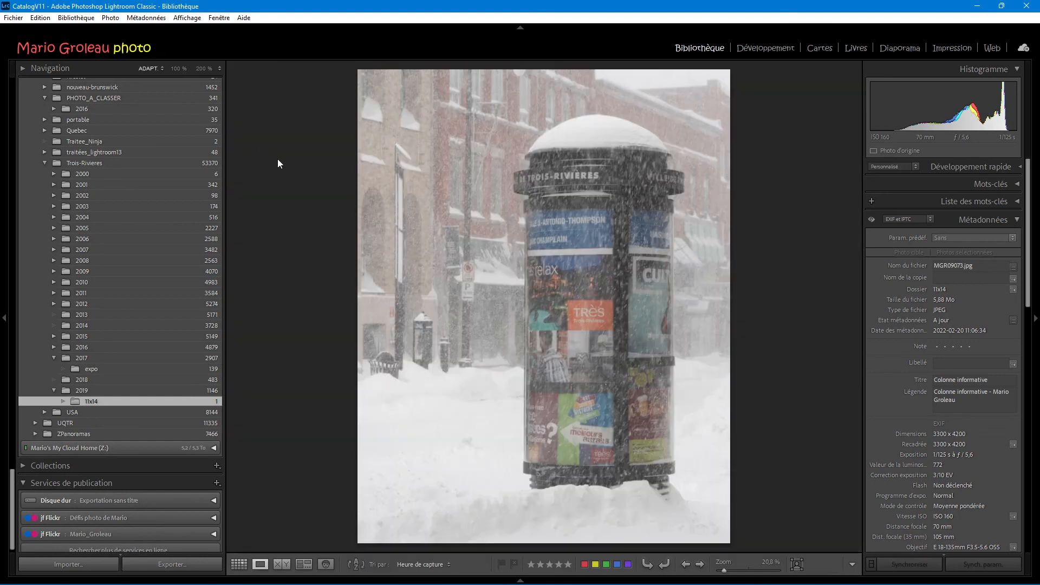
- Inspect the exported photo at 100% zoom, including the lower posters, returning to full view each time
{"action": "left_click", "coordinate": [562, 257]}
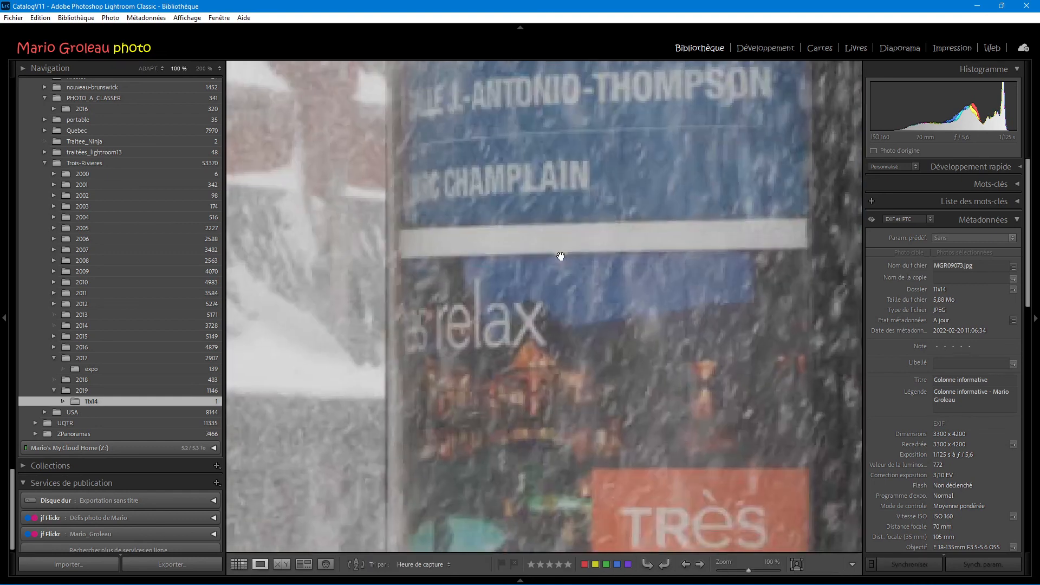
{"action": "left_click", "coordinate": [548, 193]}
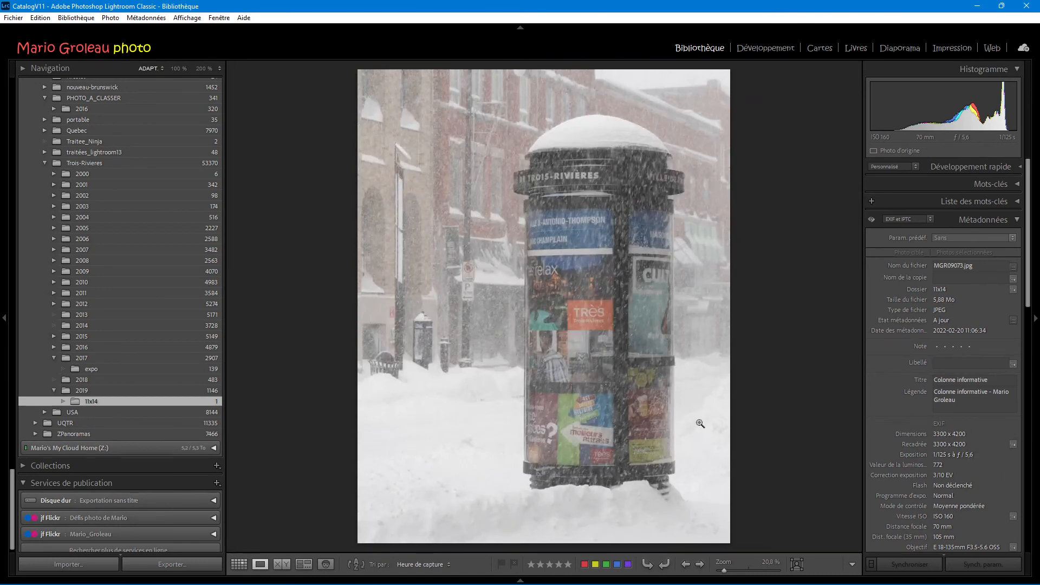
{"action": "left_click", "coordinate": [598, 447]}
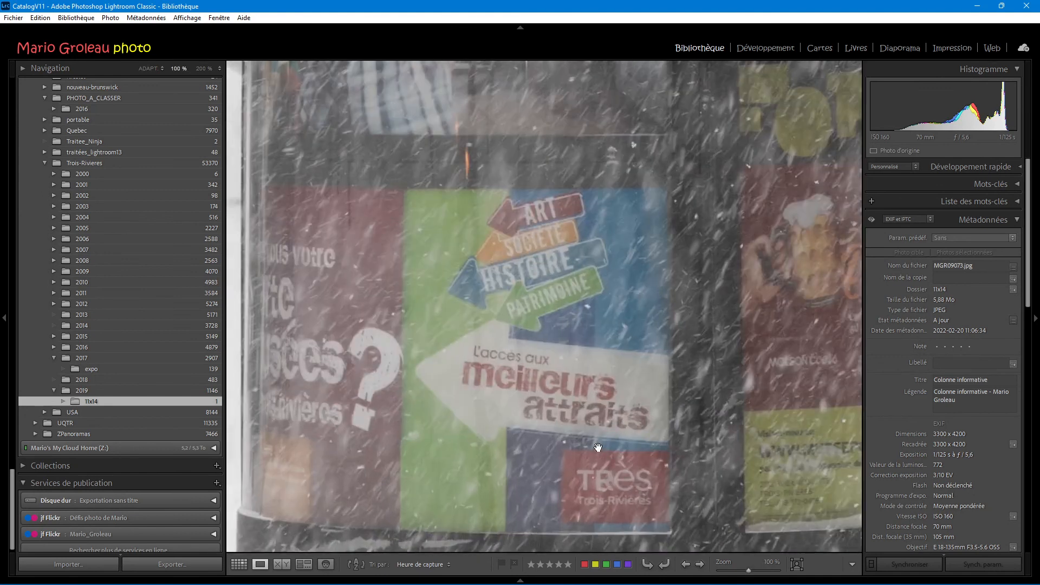
{"action": "left_click", "coordinate": [603, 436]}
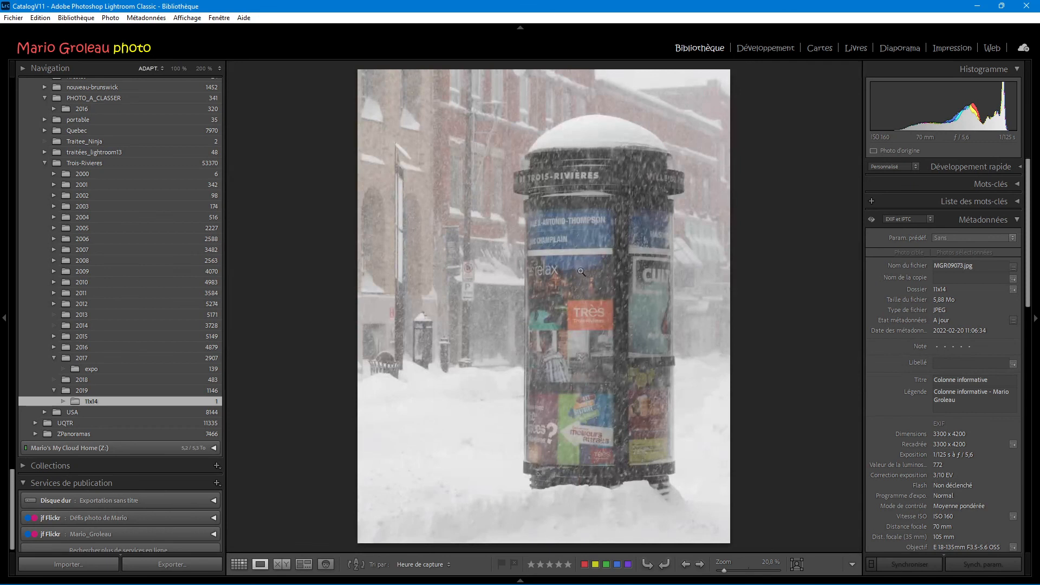